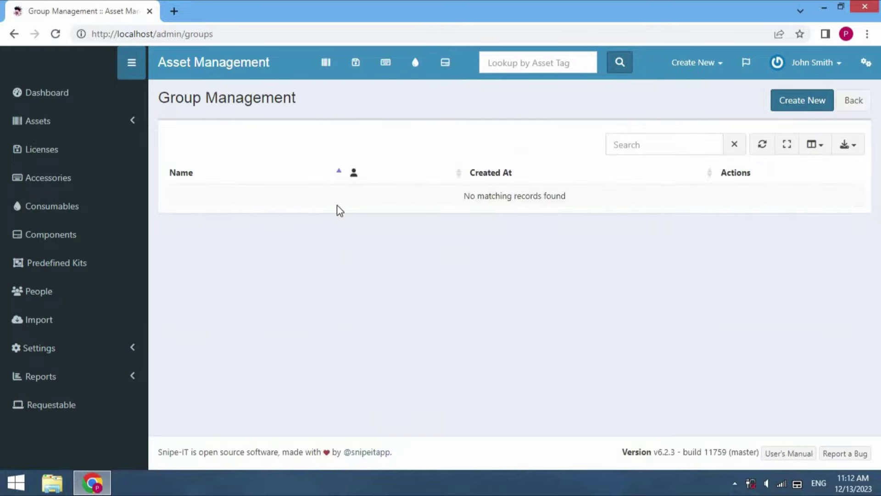
Start creating a new permission group and name it "Test Group".
left_click_drag(159, 92, 297, 107)
left_click(205, 186)
left_click(798, 106)
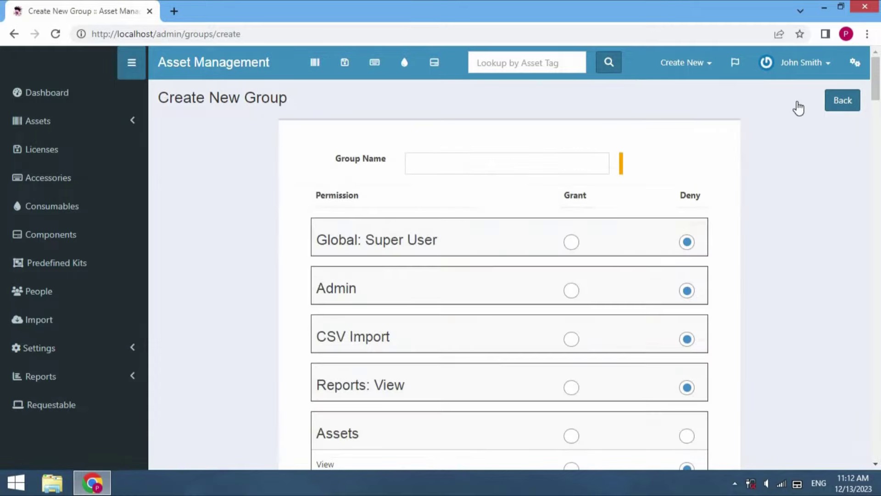
left_click(450, 164)
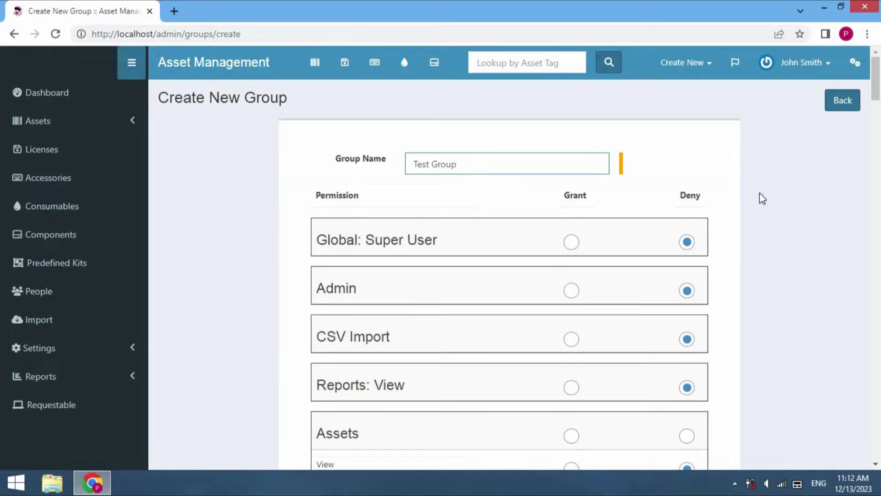
Grant the group all Assets, Accessories, Models and Categories permissions, and save it.
left_click_drag(875, 94, 876, 98)
scroll(580, 189, "down", 5)
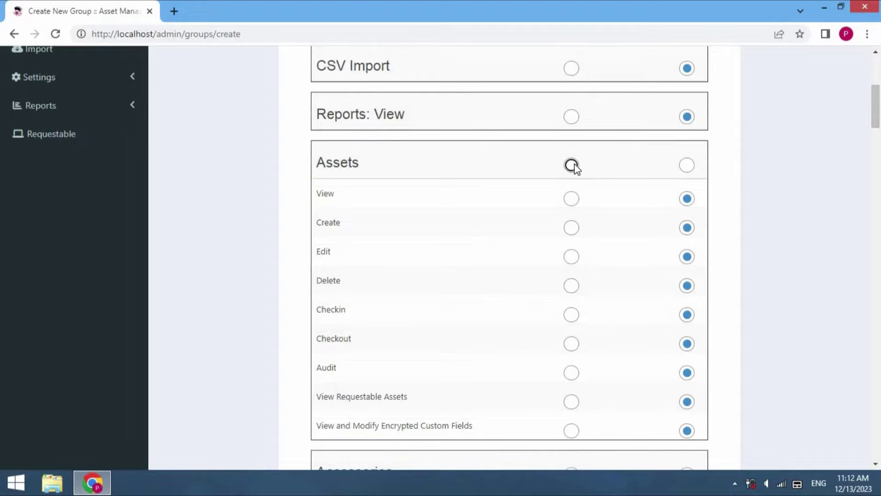
left_click(571, 165)
left_click_drag(879, 114, 879, 156)
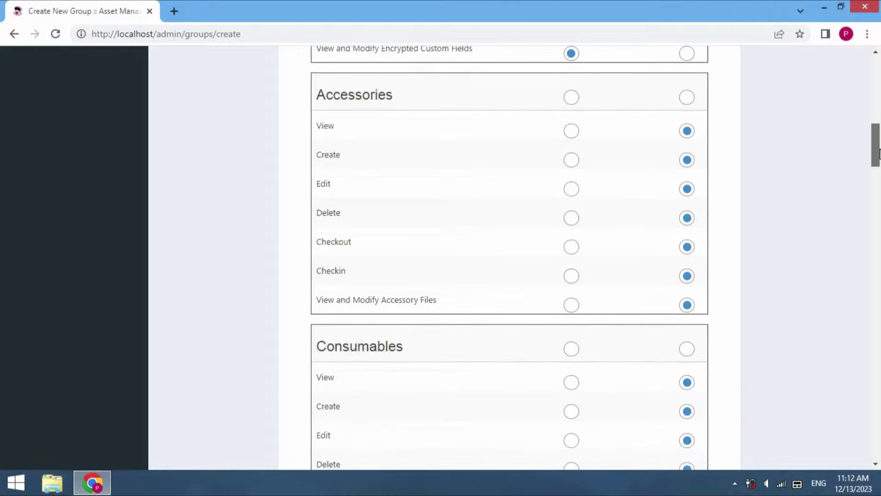
left_click(571, 98)
left_click_drag(877, 142, 877, 275)
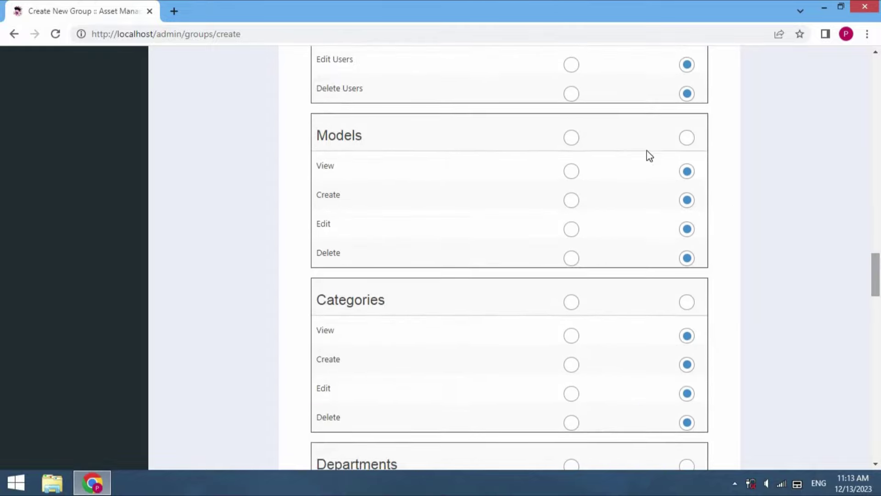
left_click(573, 139)
left_click(572, 306)
left_click_drag(877, 275, 876, 455)
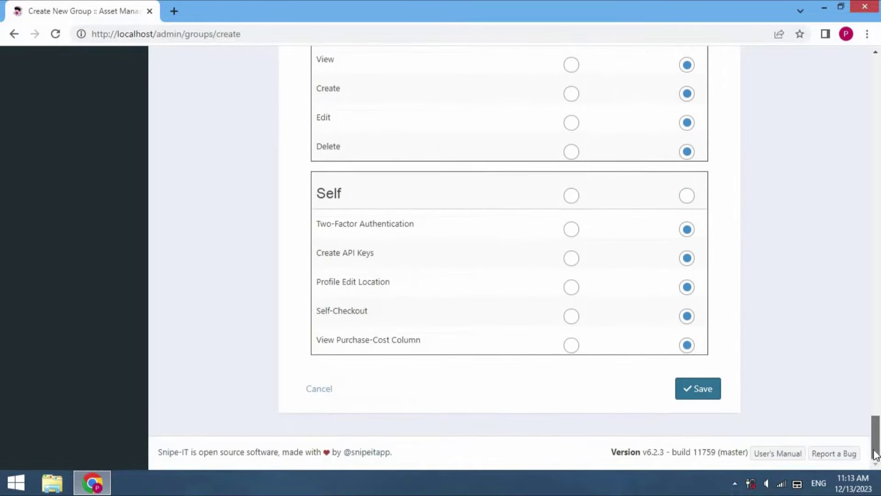
left_click(708, 399)
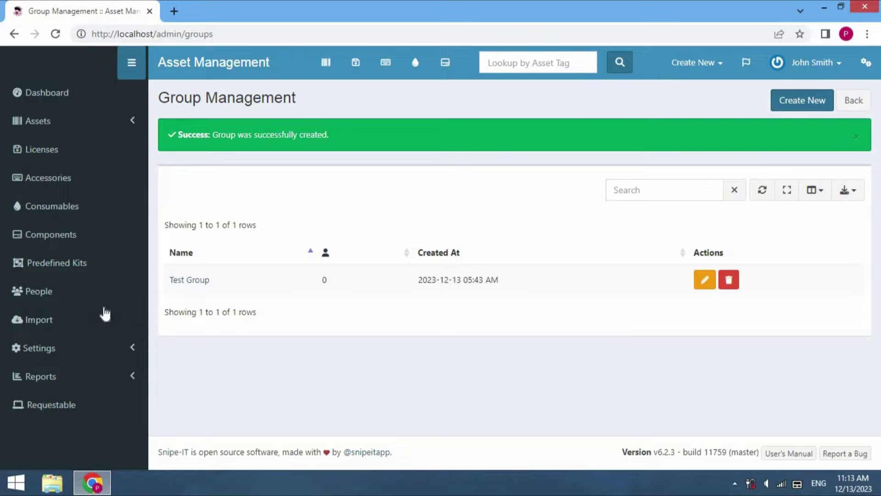
Start a new user with first name "User New" and username "testing", and fill the password fields with a generated password.
left_click(36, 294)
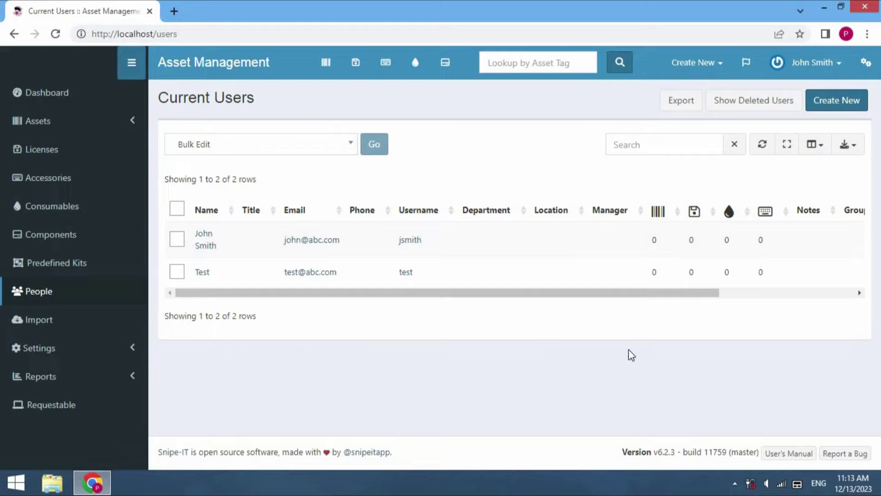
left_click(832, 104)
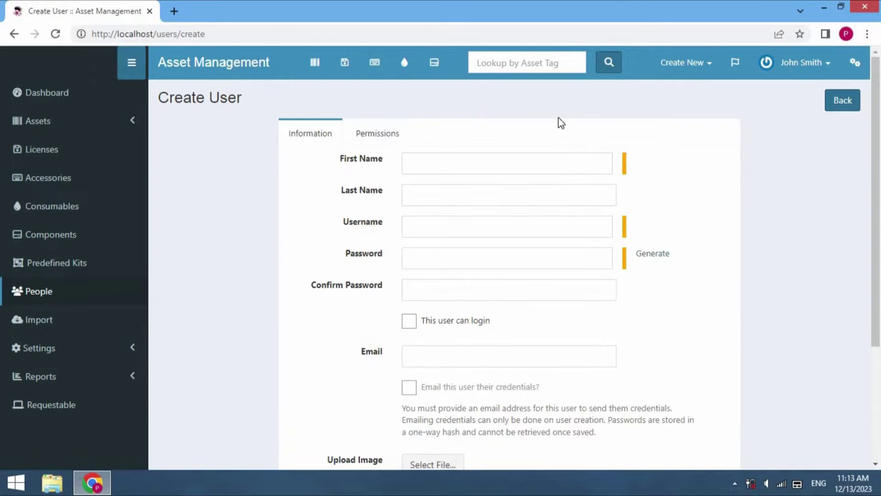
left_click(460, 163)
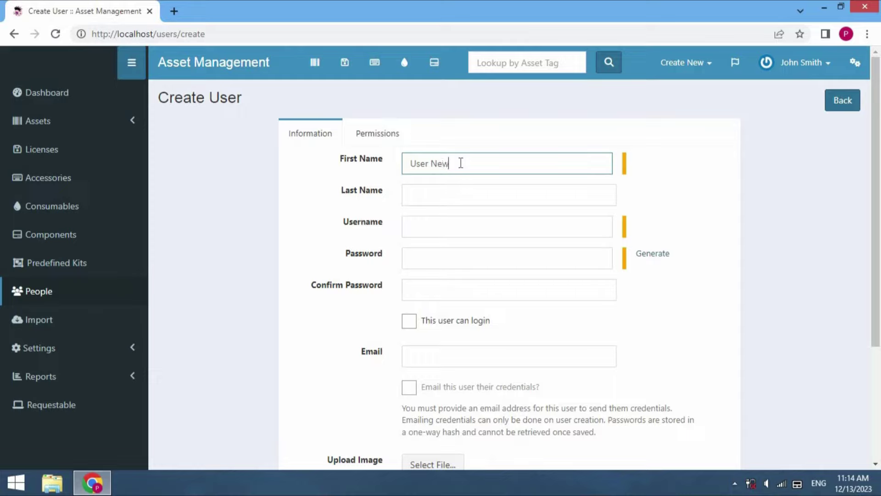
left_click(448, 227)
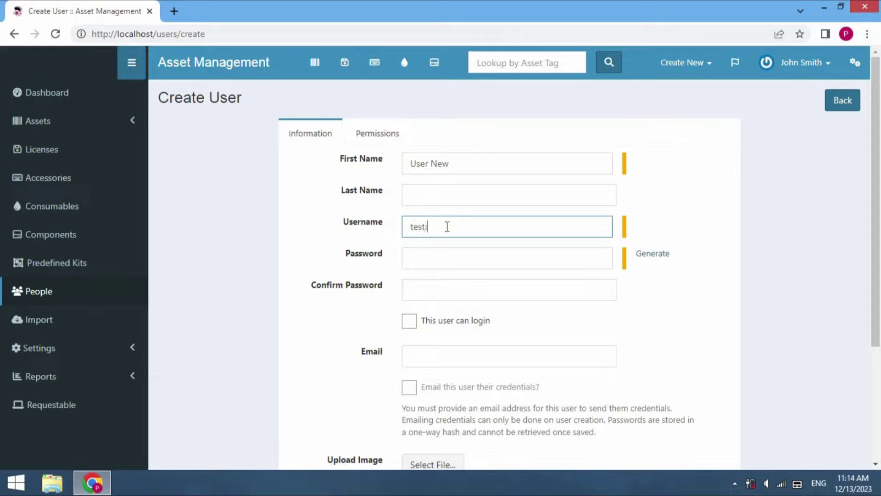
left_click(660, 262)
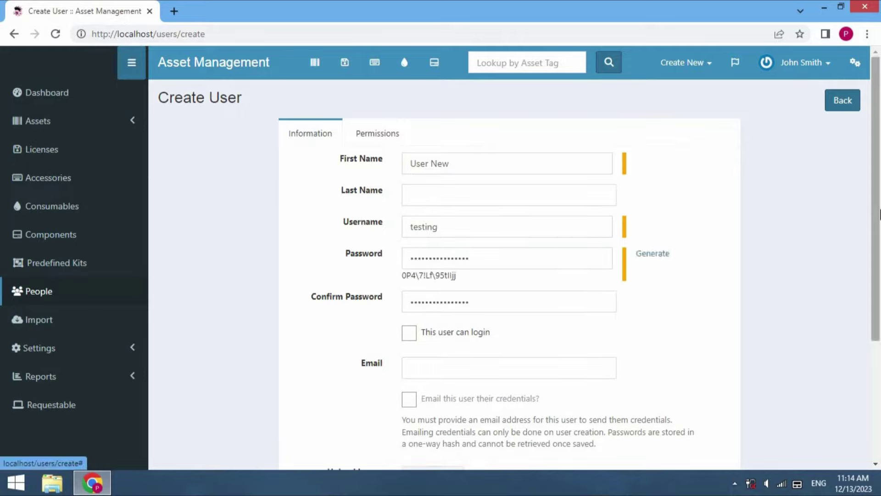
Allow the new user to log in and fill in the user's email address.
scroll(734, 250, "down", 2)
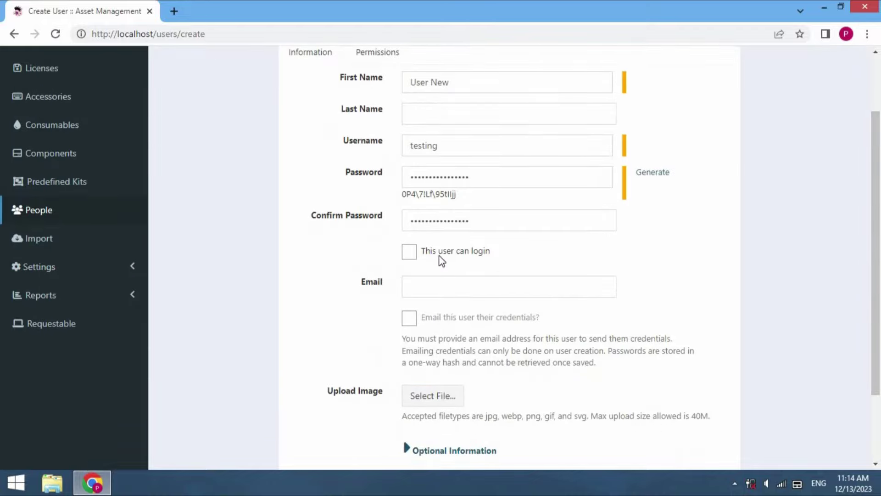
left_click(409, 252)
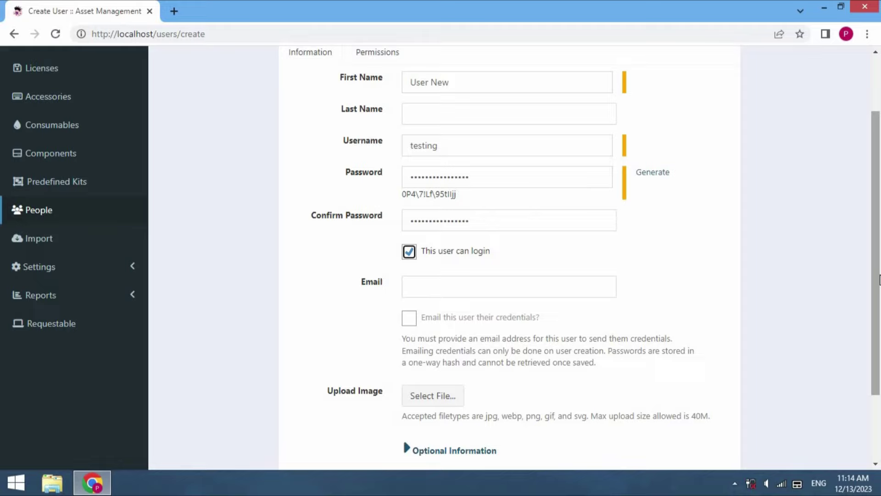
scroll(879, 280, "down", 1)
scroll(557, 292, "up", 1)
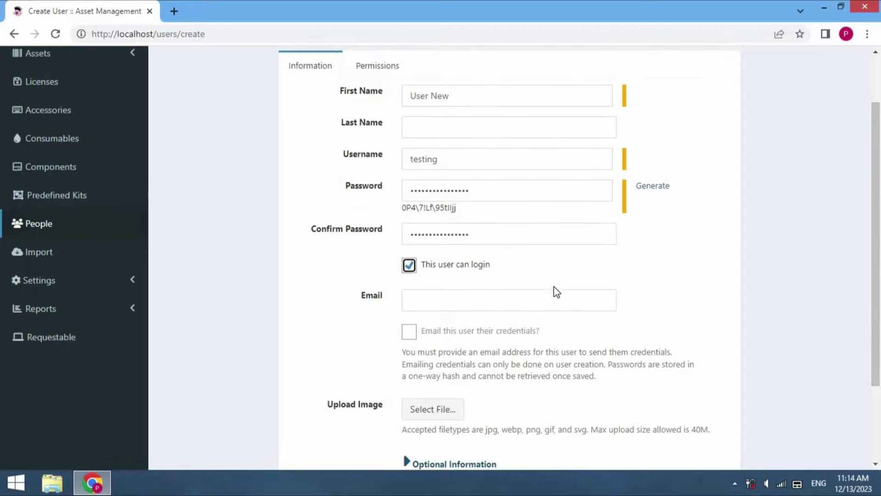
left_click(442, 299)
type("test@")
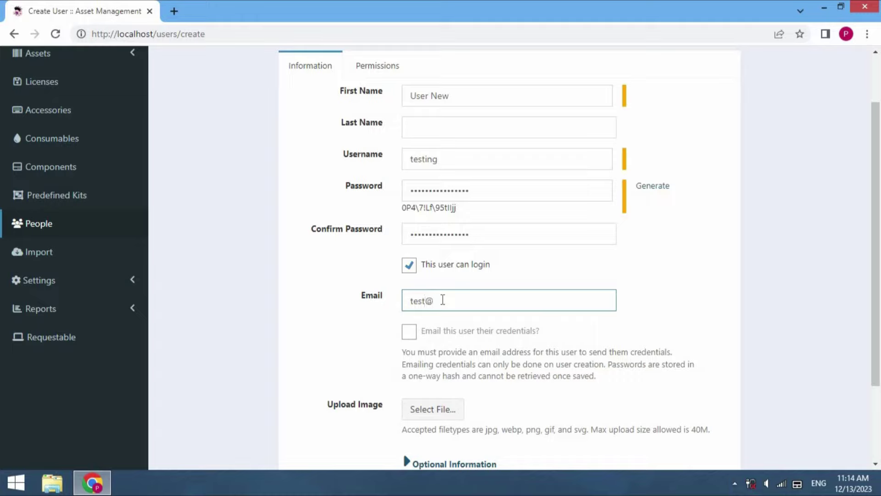
type("xyz.com")
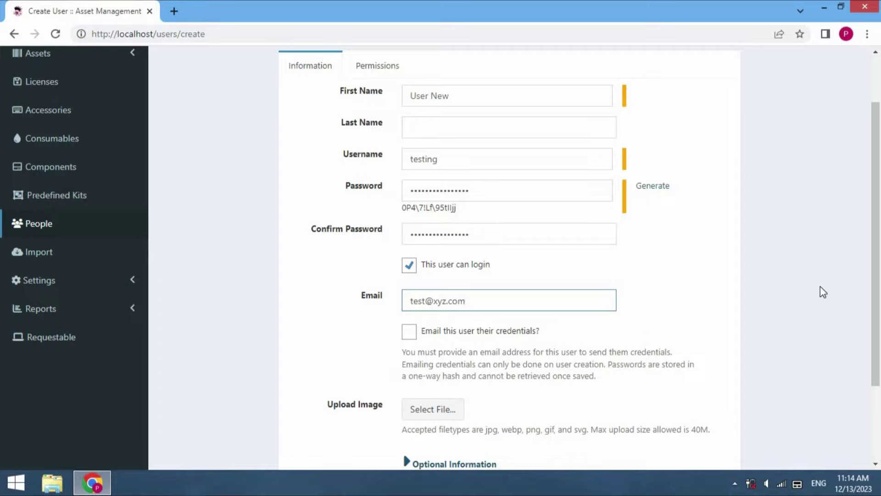
Assign the new user to Test Group in the optional information and save the user.
left_click_drag(877, 250, 879, 337)
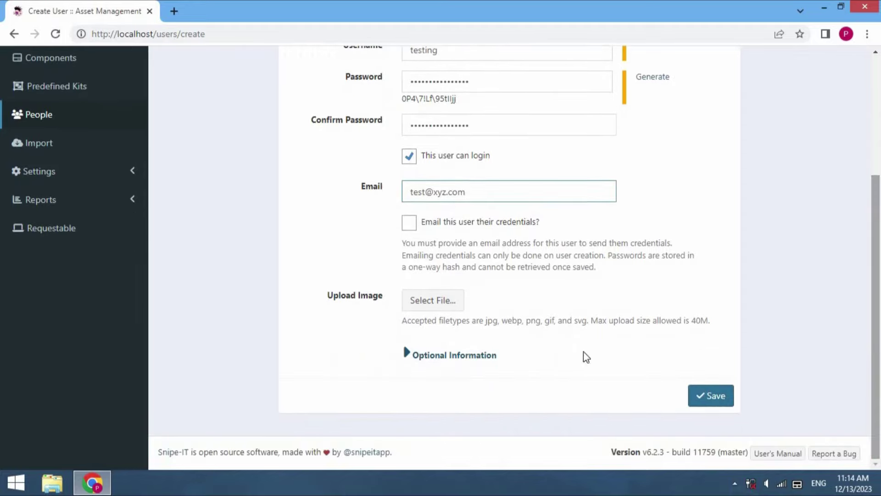
left_click(407, 355)
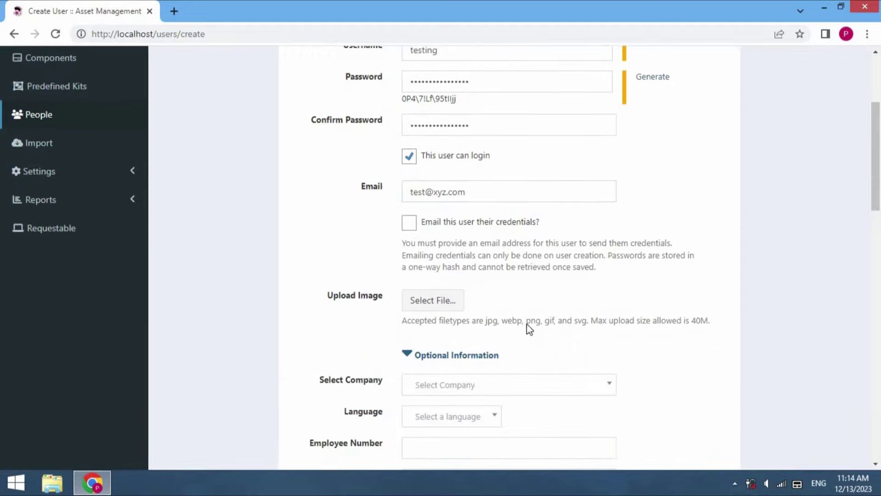
left_click_drag(878, 196, 879, 431)
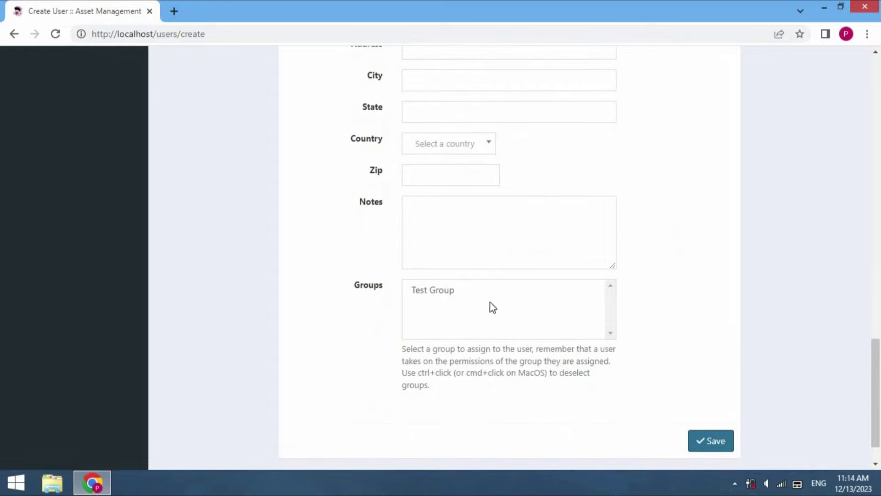
left_click(434, 291)
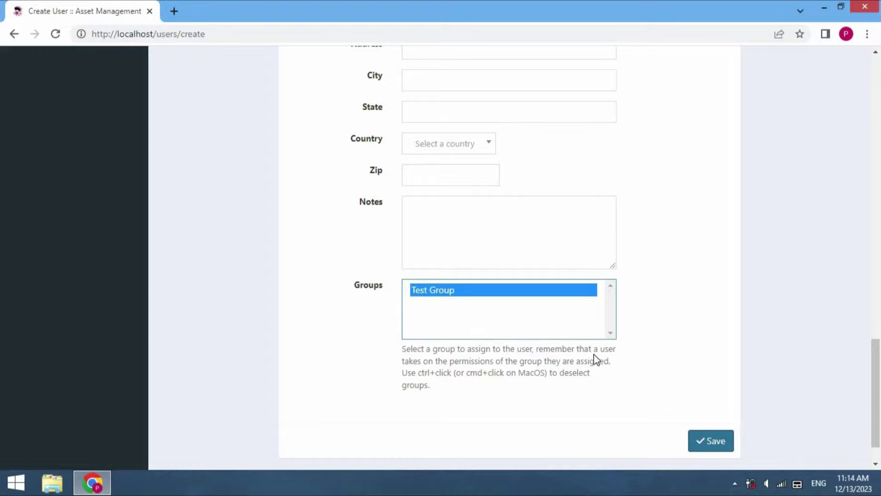
left_click(704, 446)
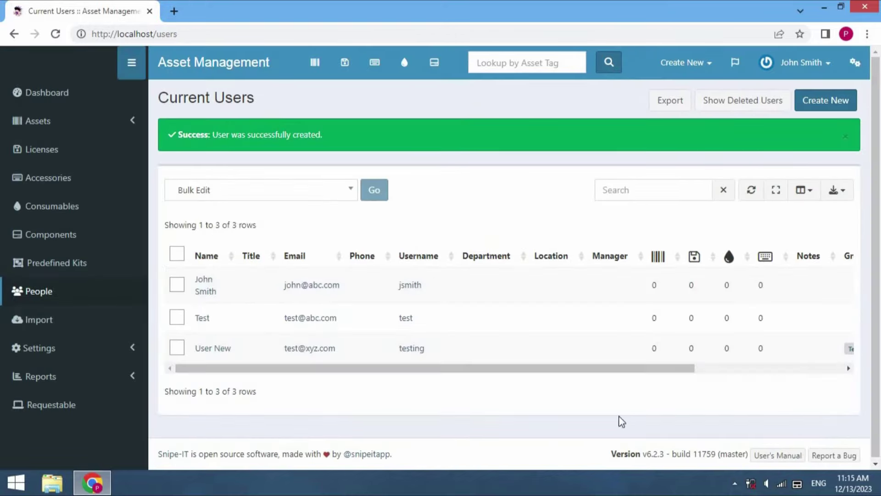
Check the group assigned to the user "testing" and examine the account's permission settings, returning to the user list without changes.
left_click_drag(478, 372, 661, 370)
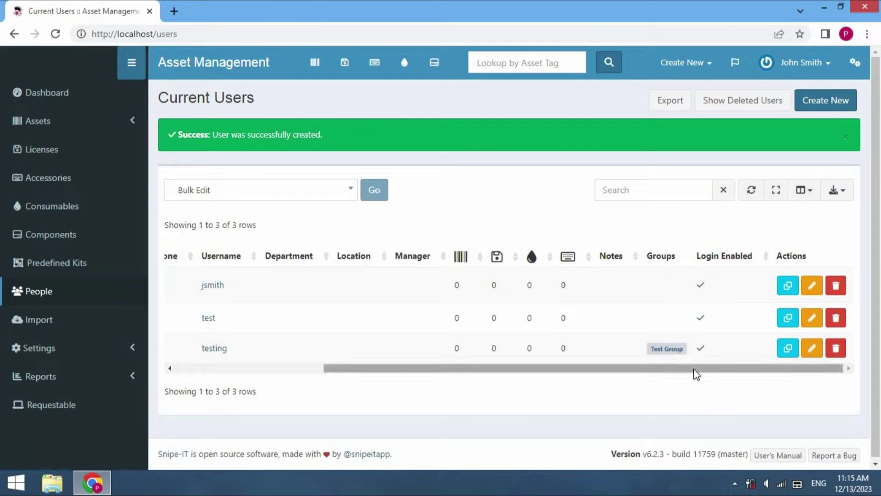
left_click_drag(684, 370, 694, 375)
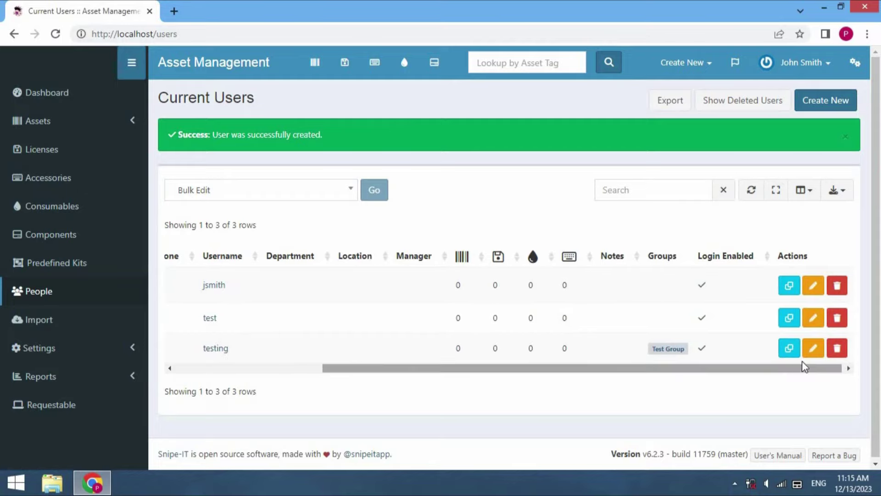
left_click(811, 354)
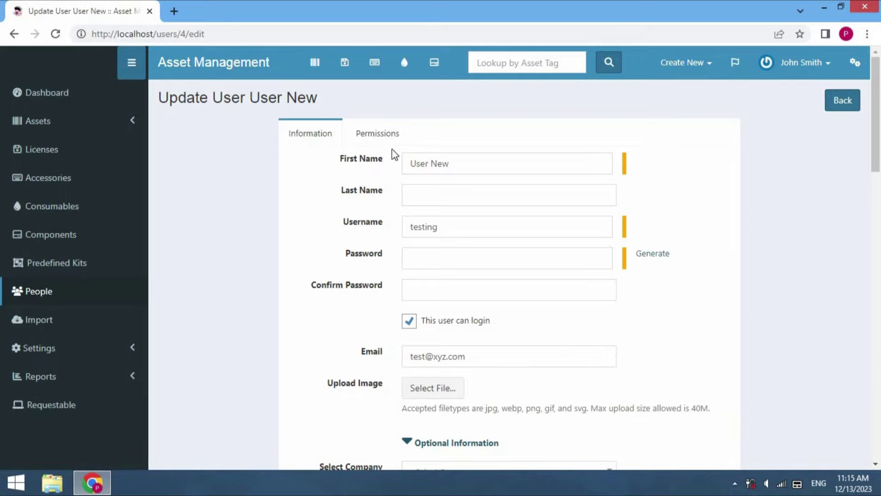
left_click(378, 134)
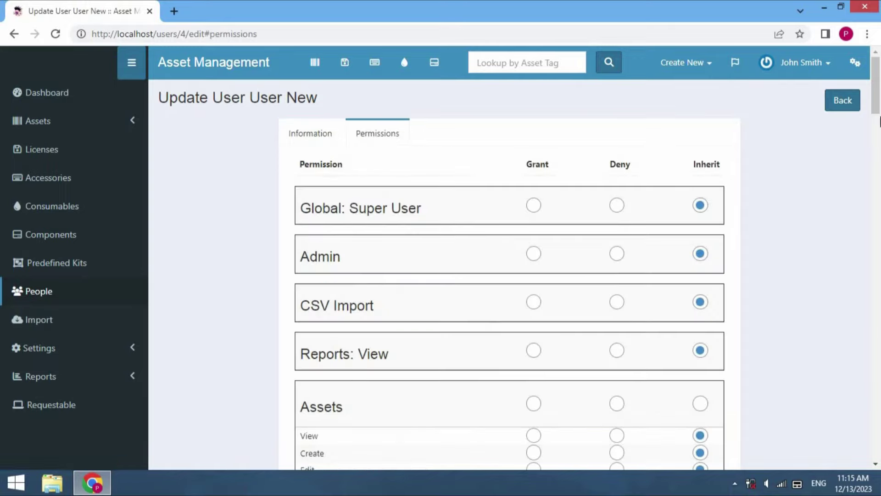
scroll(879, 136, "down", 2)
scroll(879, 135, "down", 9)
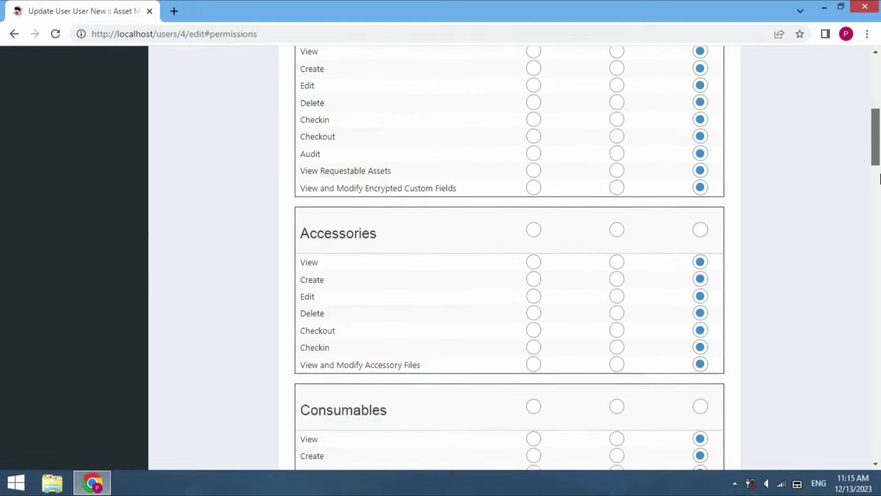
scroll(878, 171, "down", 12)
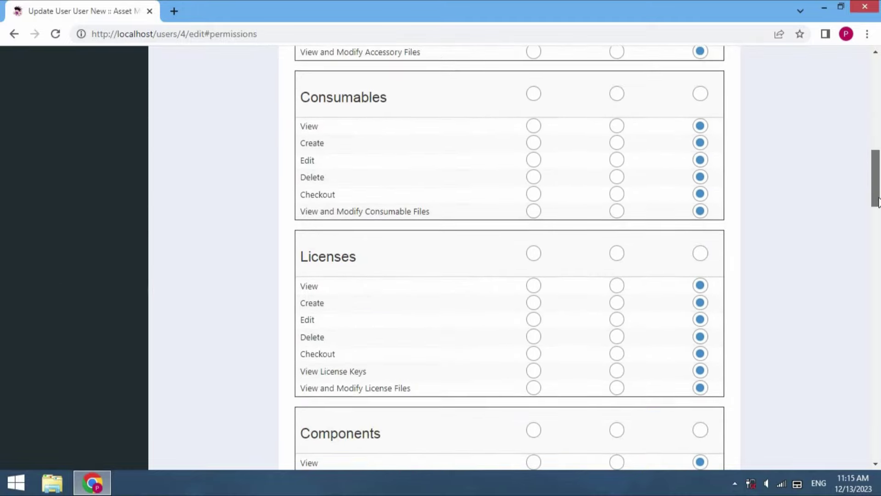
scroll(879, 269, "down", 17)
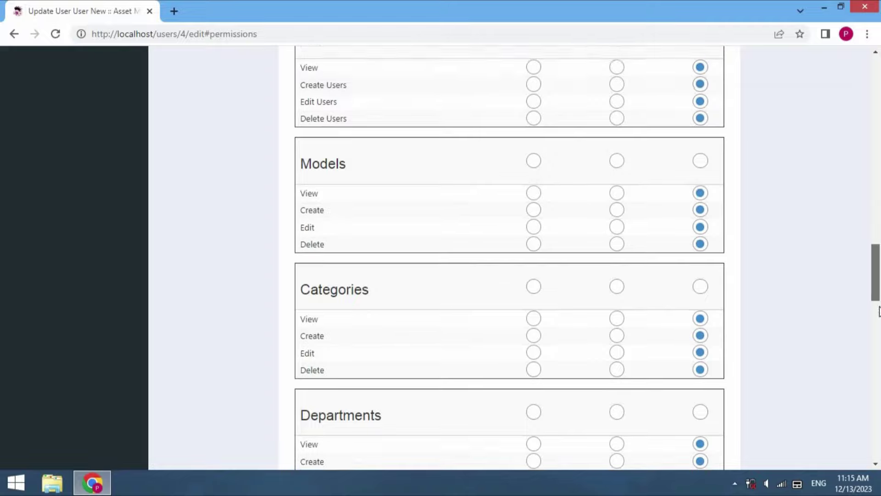
left_click_drag(878, 366, 879, 84)
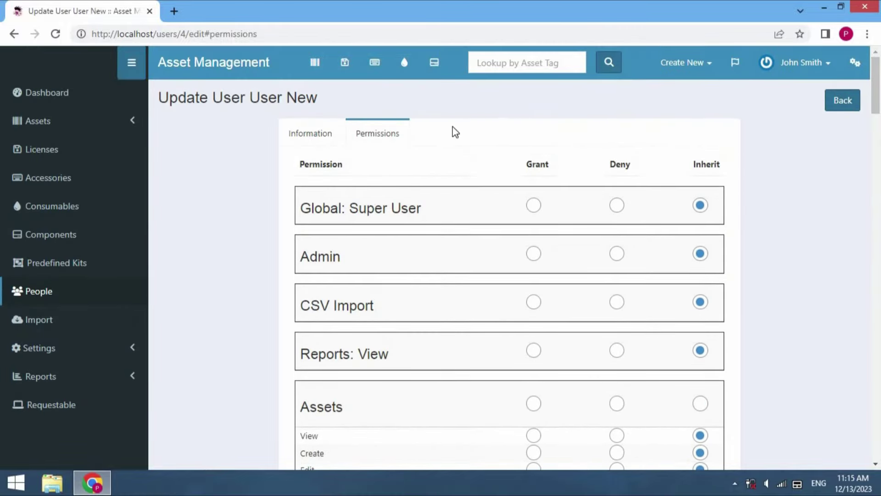
left_click(316, 140)
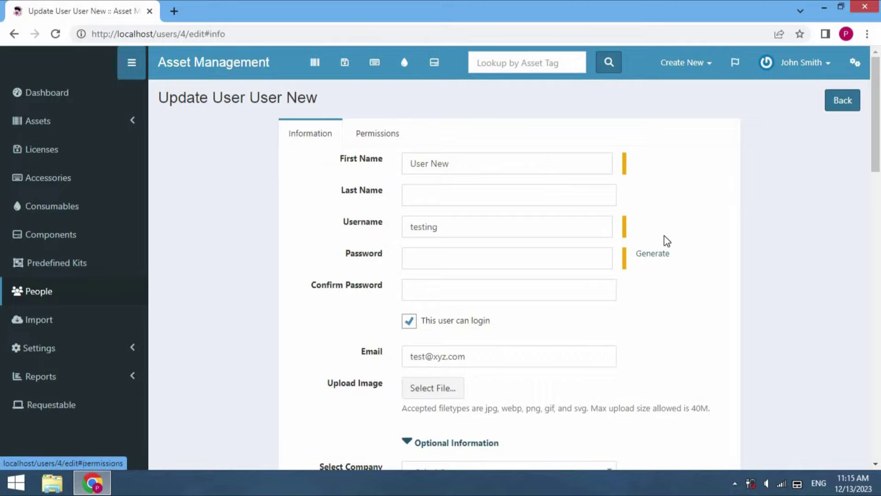
left_click(846, 109)
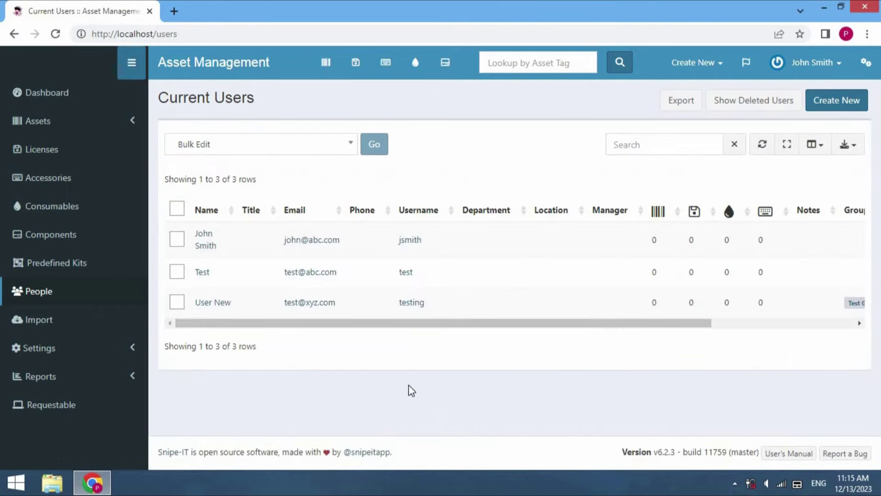
Open the profile of "User New" and review its account information.
left_click(221, 305)
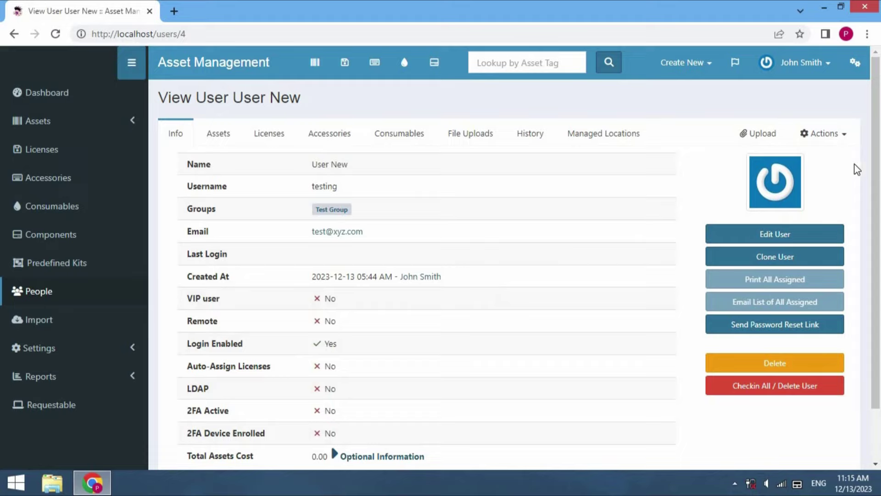
scroll(879, 222, "down", 2)
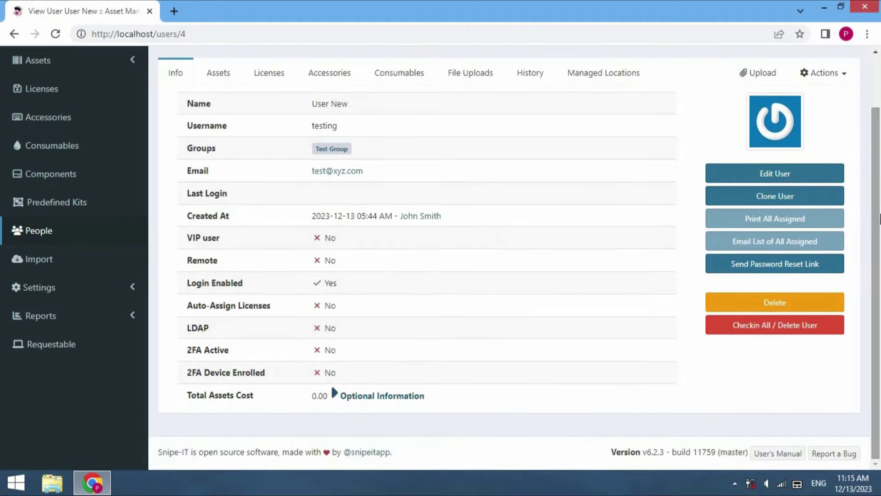
left_click_drag(877, 204, 878, 123)
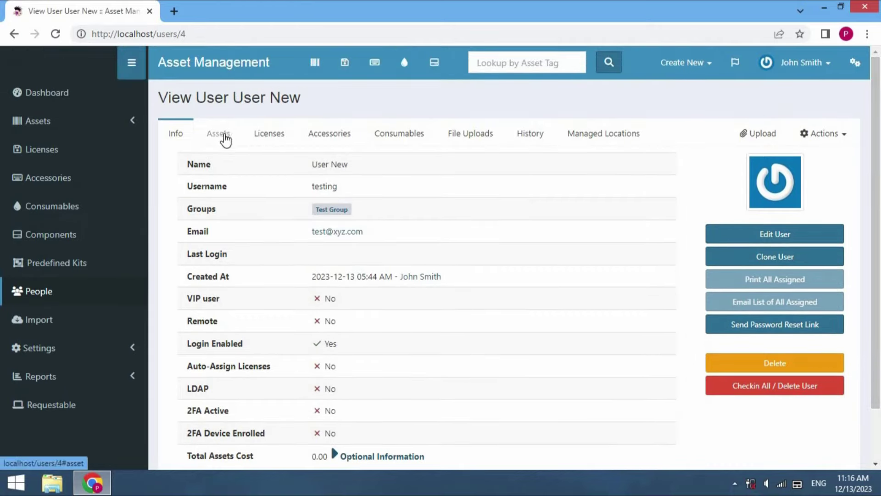
Review the user's assigned assets, licenses, accessories, consumables and history, go back to the account information, and return to the dashboard.
left_click(225, 139)
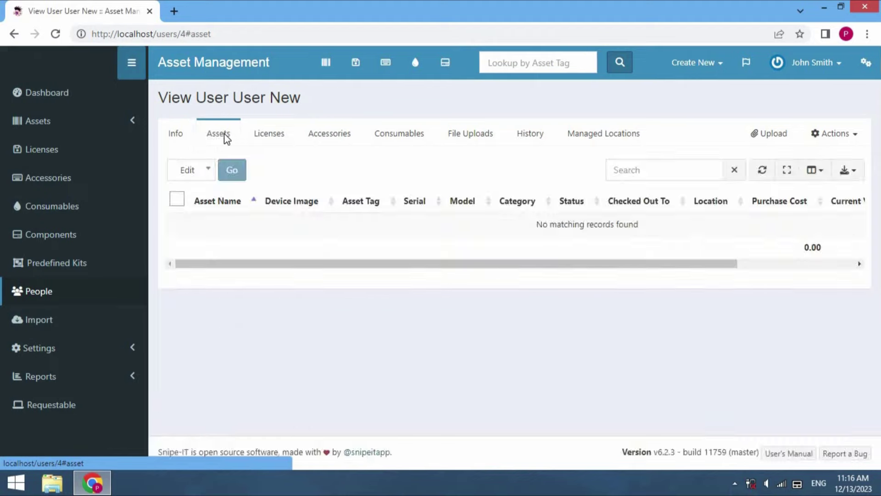
left_click(270, 140)
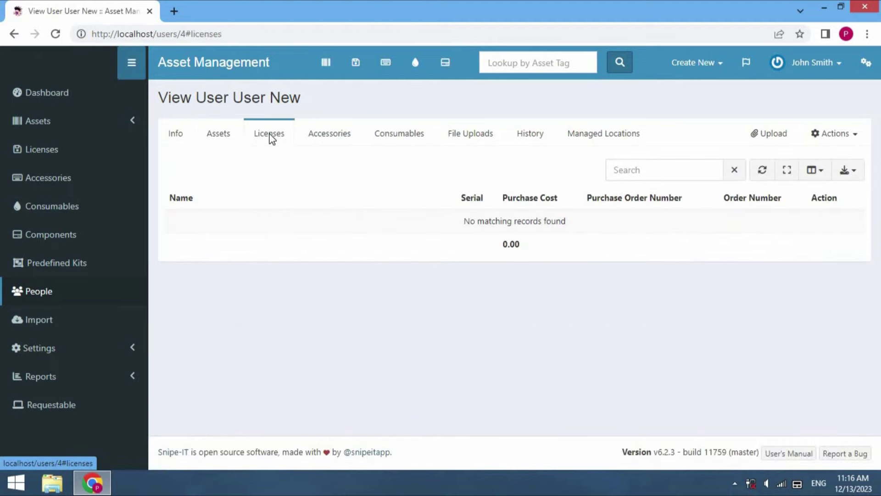
left_click(334, 141)
left_click(395, 140)
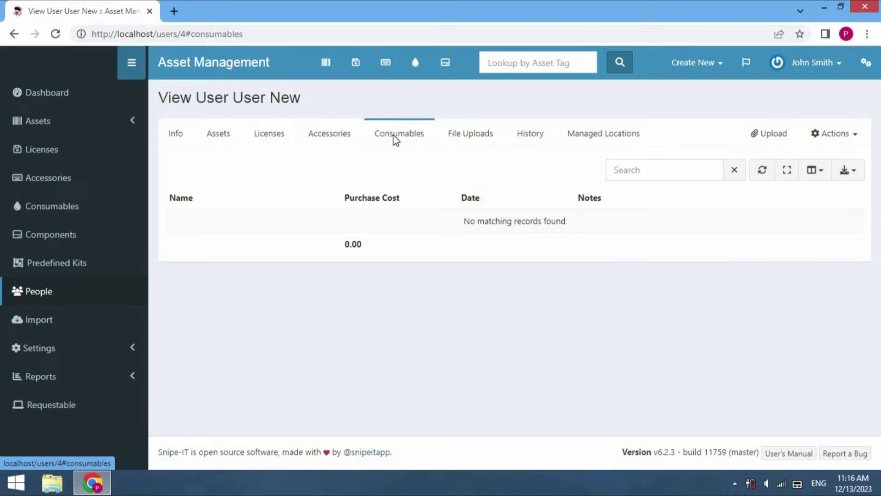
left_click(537, 138)
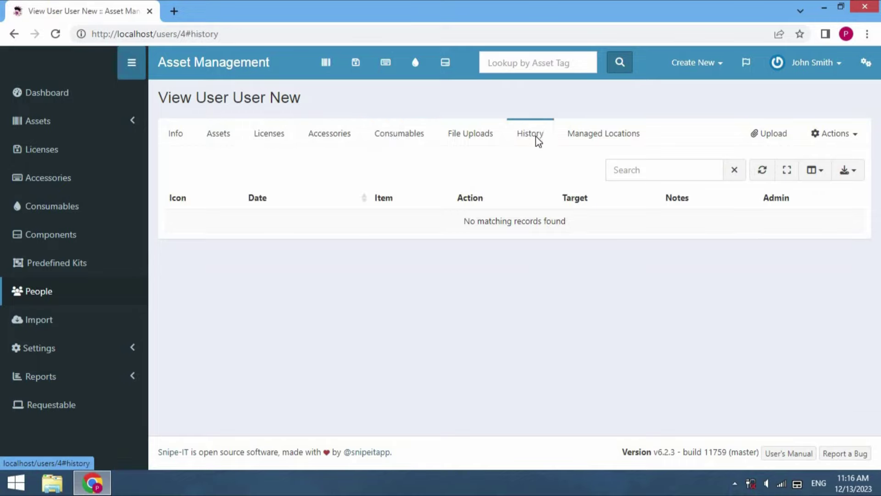
left_click(174, 136)
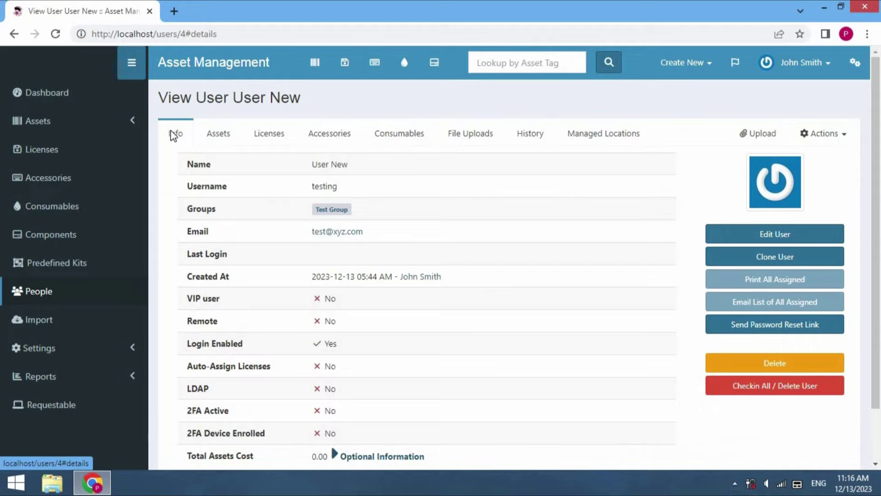
left_click(64, 92)
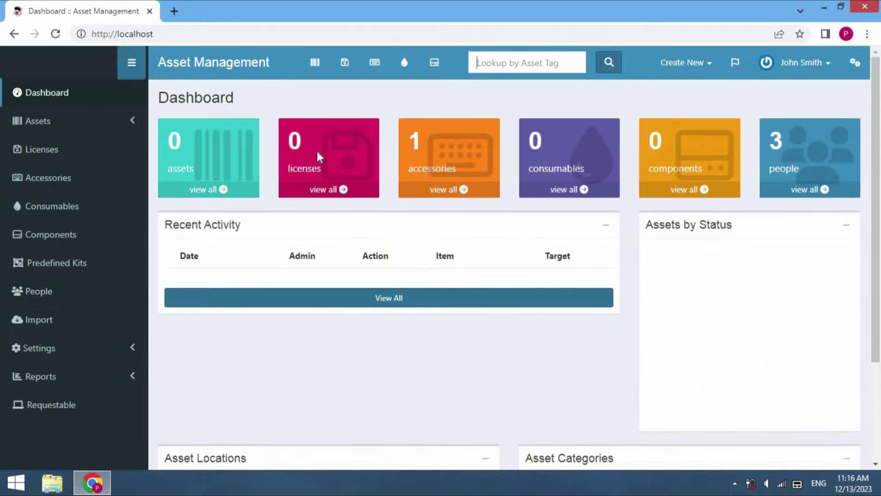